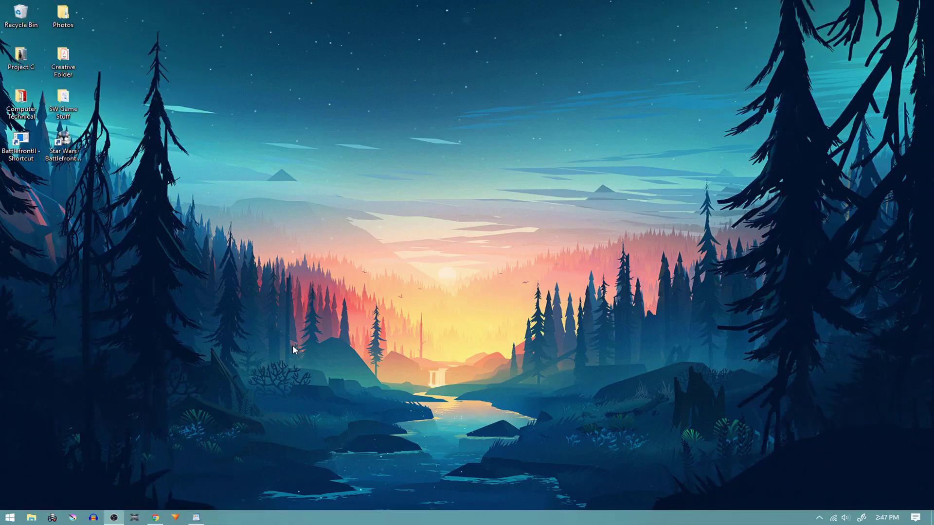
Look over the WinRAR download page in Chrome and the MOD LIST document in WordPad.
left_click(156, 518)
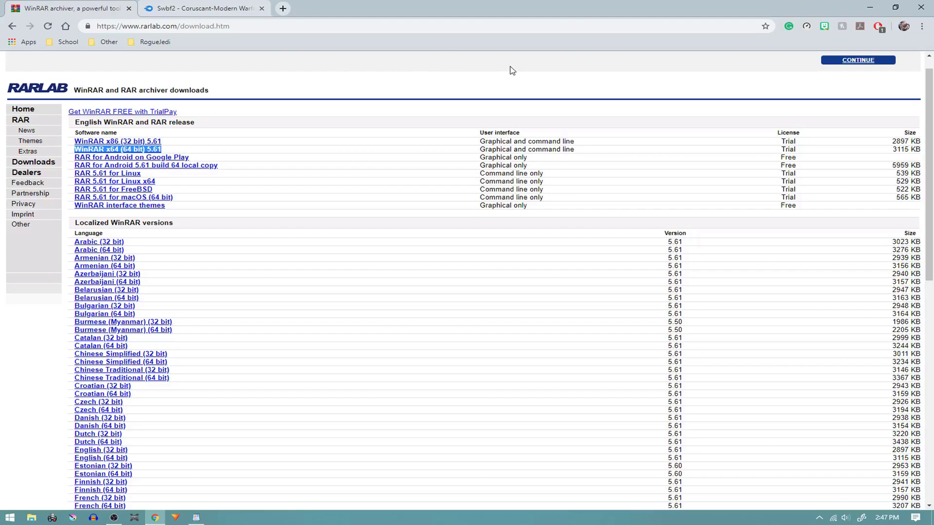
left_click(871, 7)
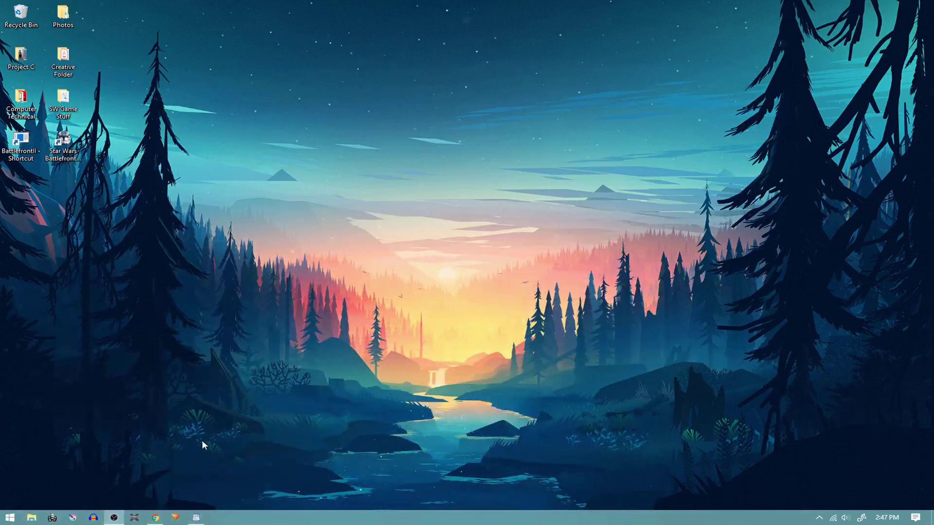
left_click(203, 522)
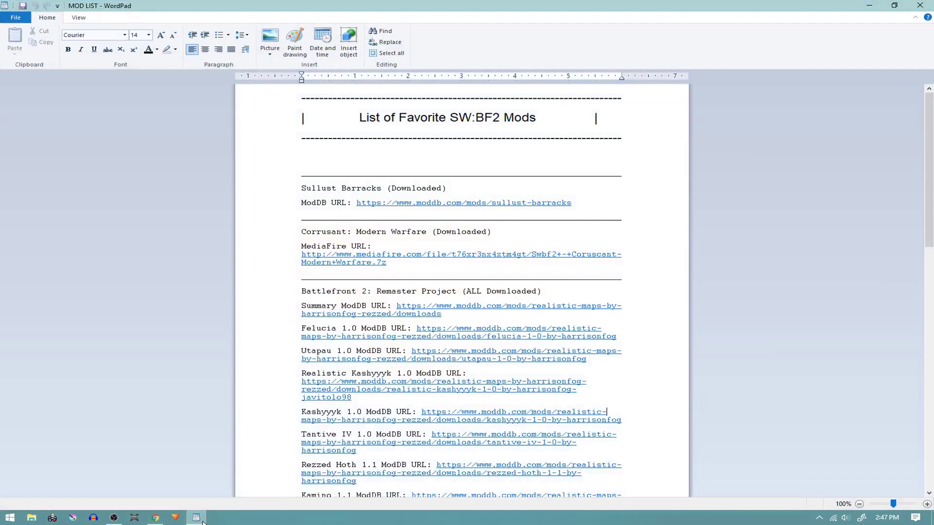
left_click(290, 236)
left_click_drag(290, 249, 298, 258)
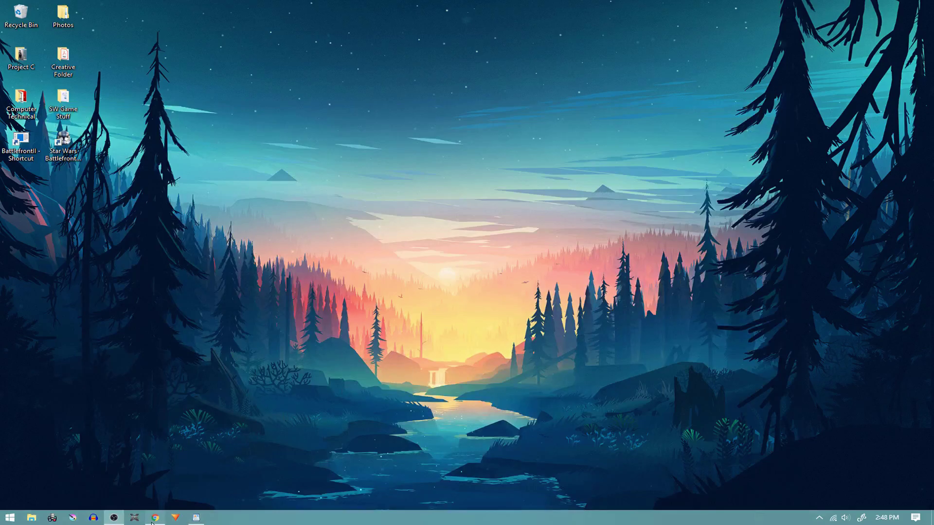
In Chrome, start downloading the Swbf2 - Coruscant-Modern Warfare archive from its MediaFire page.
left_click(153, 519)
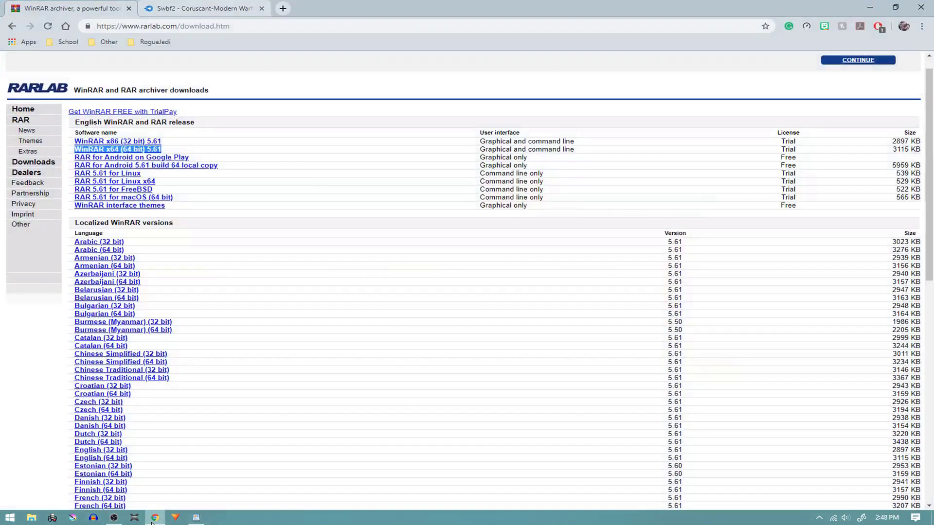
left_click(175, 4)
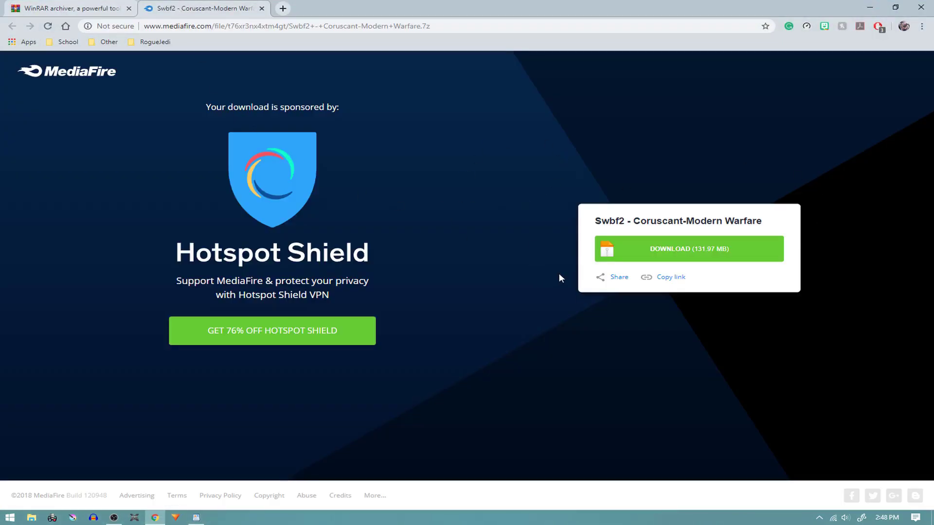
left_click(642, 249)
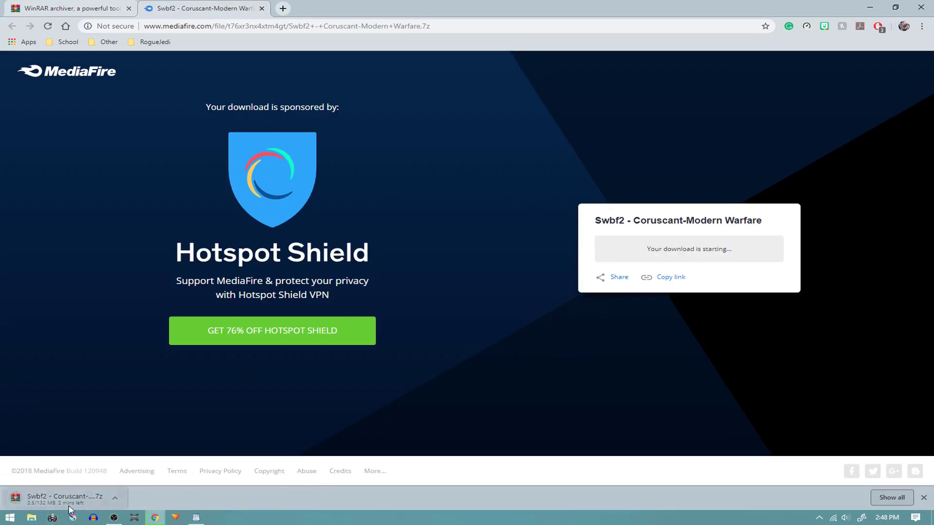
Cancel the running Swbf2 - Coruscant-Modern Warfare download and minimize the browser.
left_click(114, 499)
left_click(144, 483)
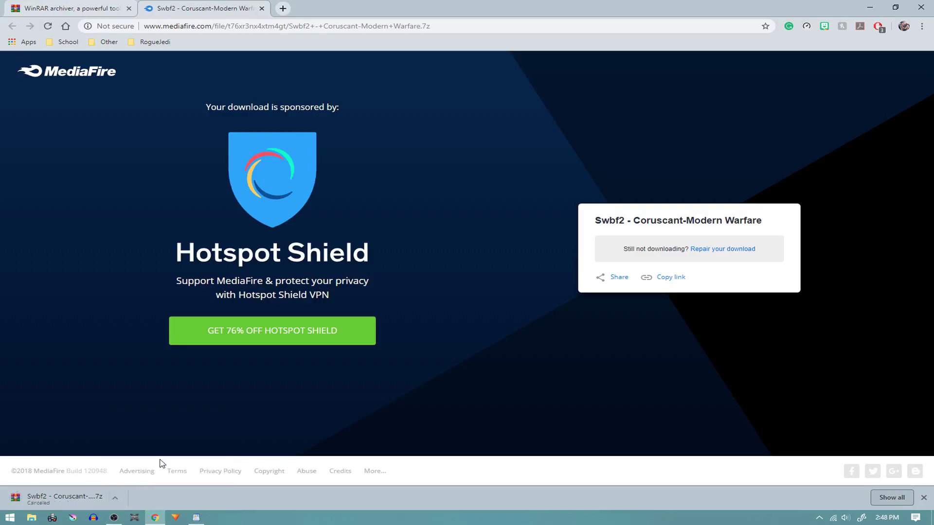
left_click(115, 498)
left_click(702, 5)
left_click(872, 7)
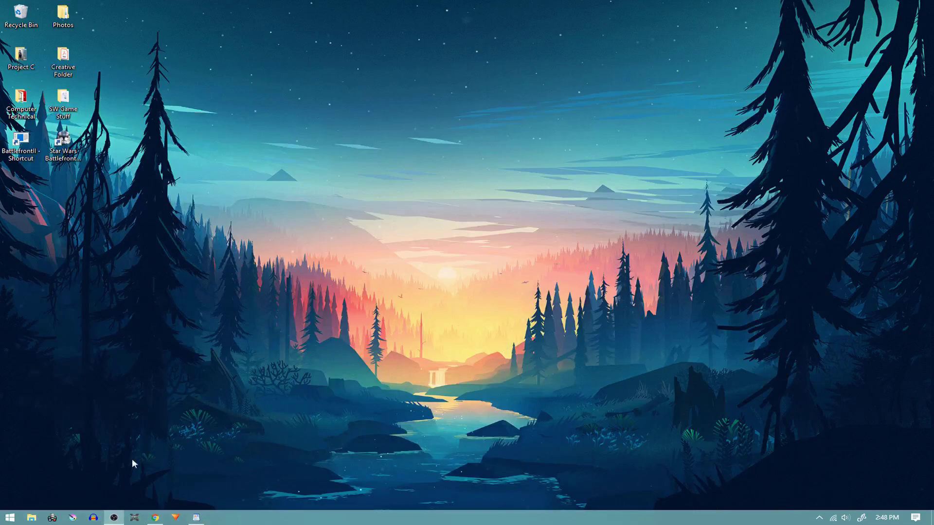
Extract the Swbf2 - Coruscant-Modern Warfare (1) archive from Downloads to the Desktop with WinRAR, and close the Downloads window.
left_click(31, 517)
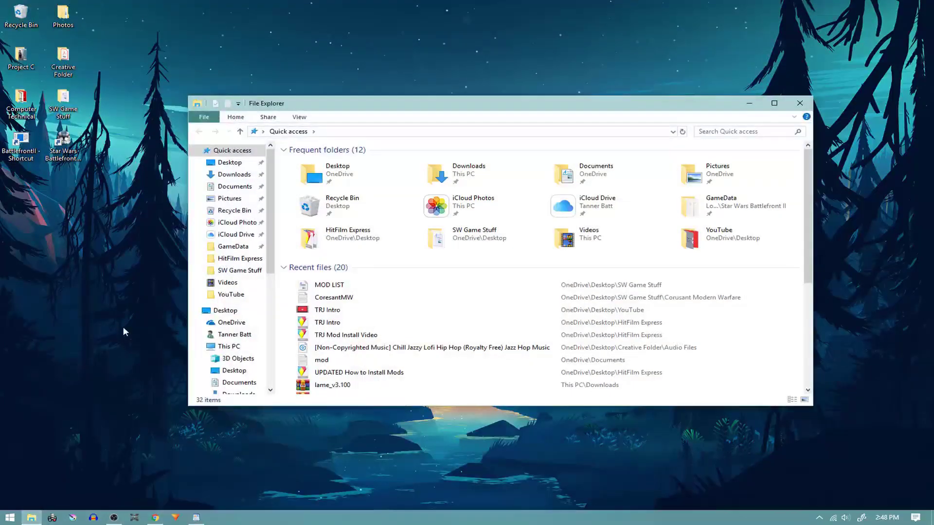
left_click(234, 175)
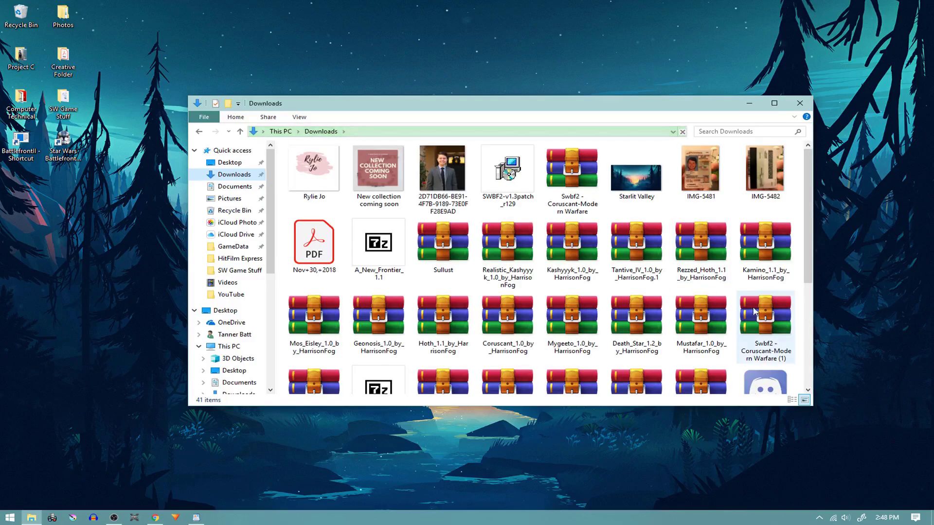
left_click(770, 326)
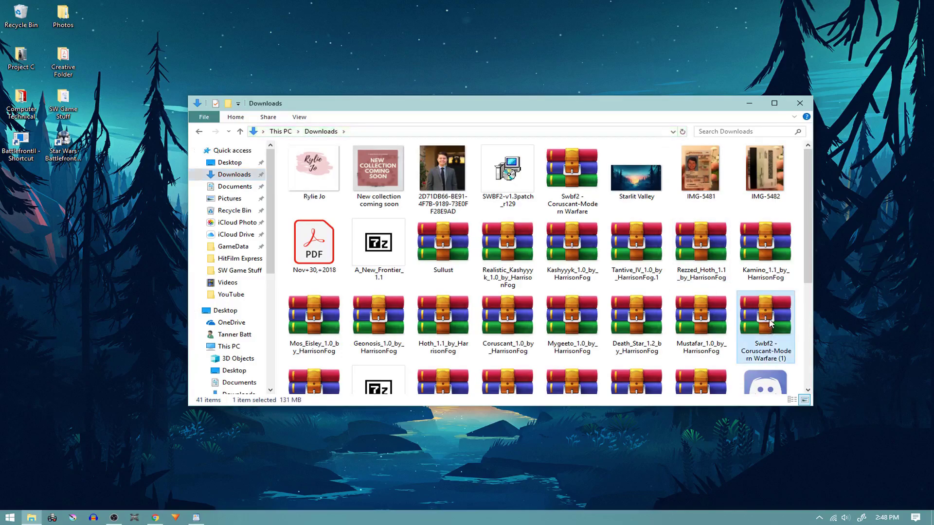
right_click(762, 334)
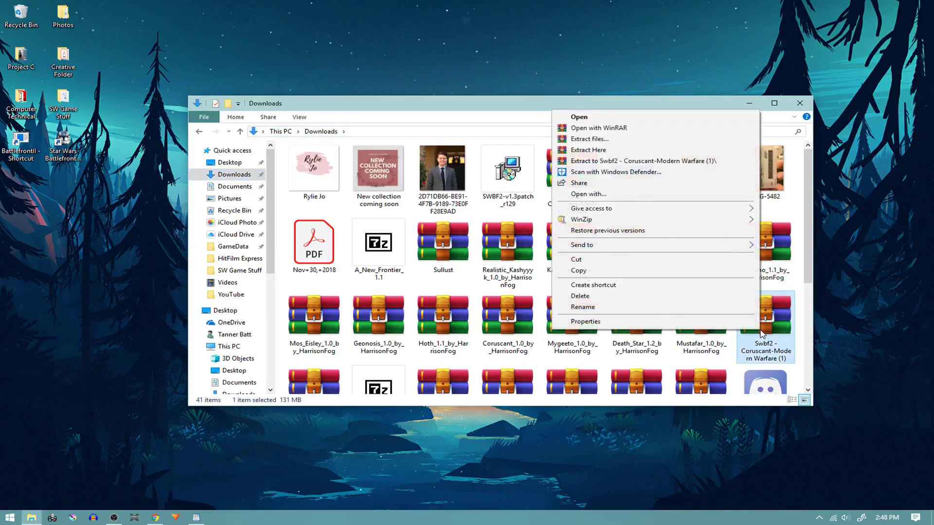
left_click(686, 139)
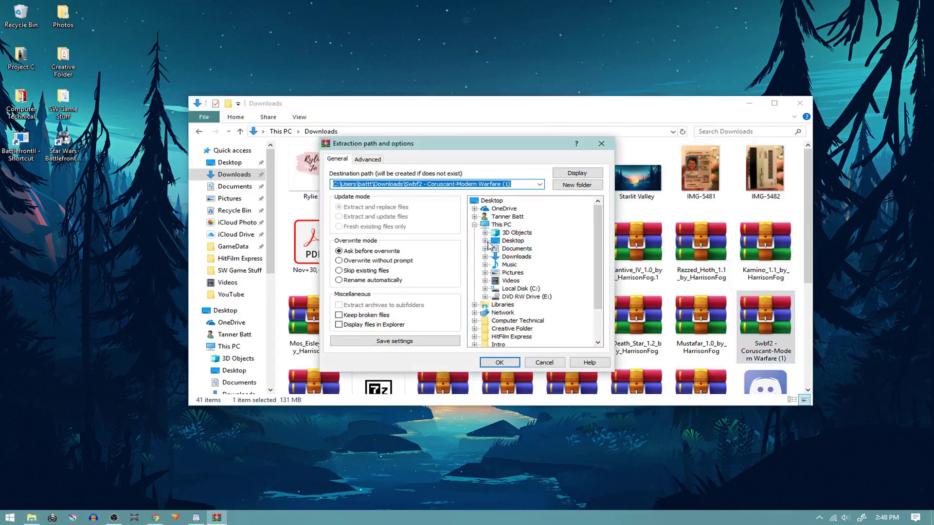
left_click(487, 241)
left_click(501, 241)
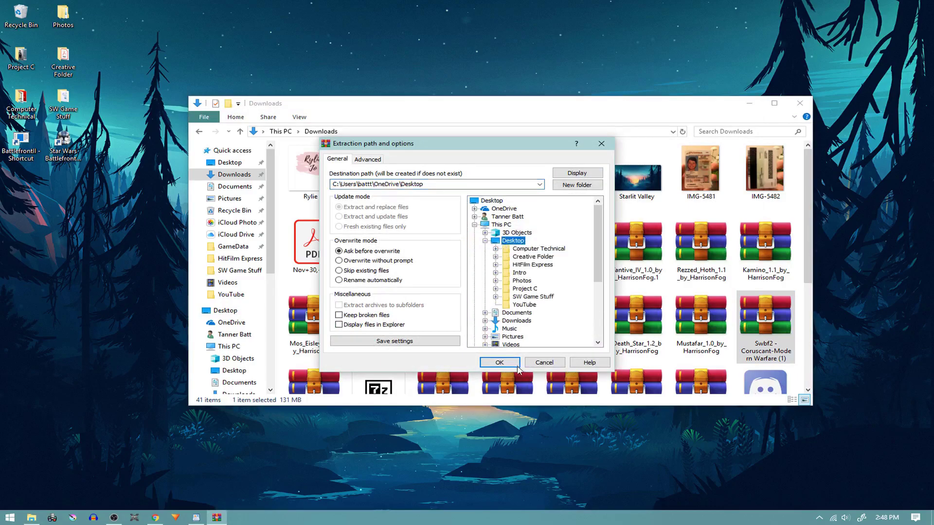
left_click(514, 364)
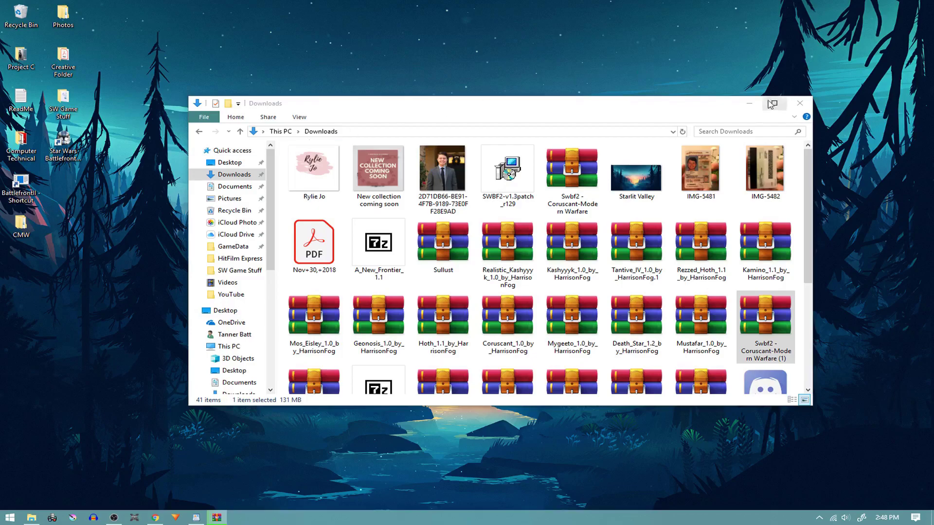
left_click(799, 105)
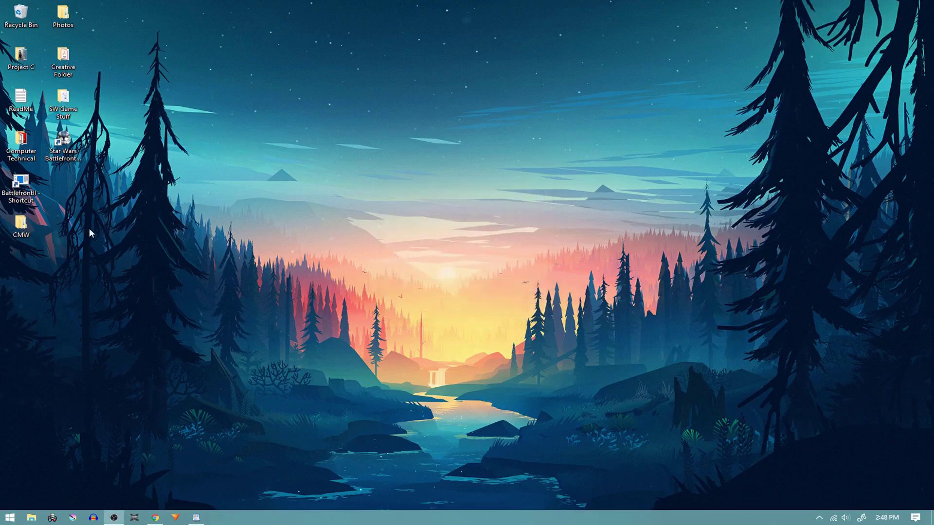
Set the extracted CMW folder and ReadMe file apart mid-desktop and read the ReadMe's installation instructions.
left_click_drag(20, 225, 401, 142)
left_click_drag(17, 89, 375, 176)
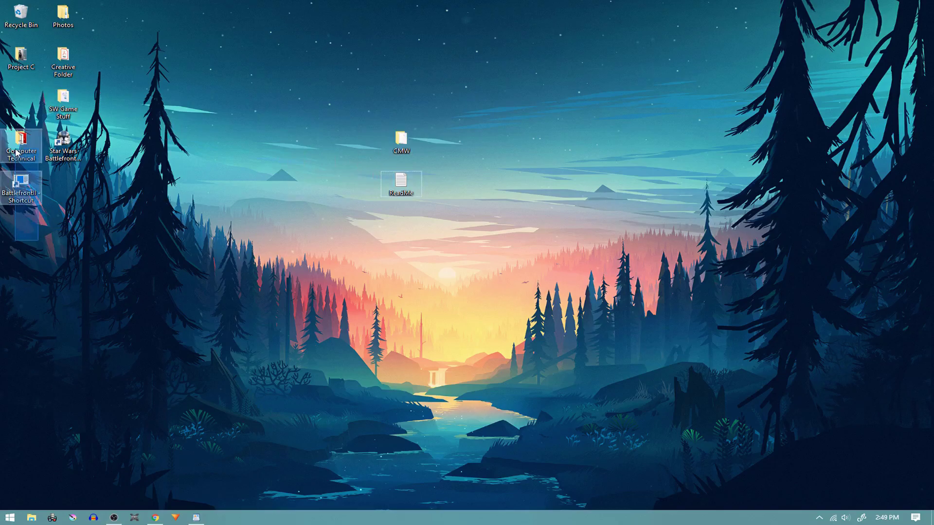
left_click_drag(492, 110, 331, 248)
double_click(384, 184)
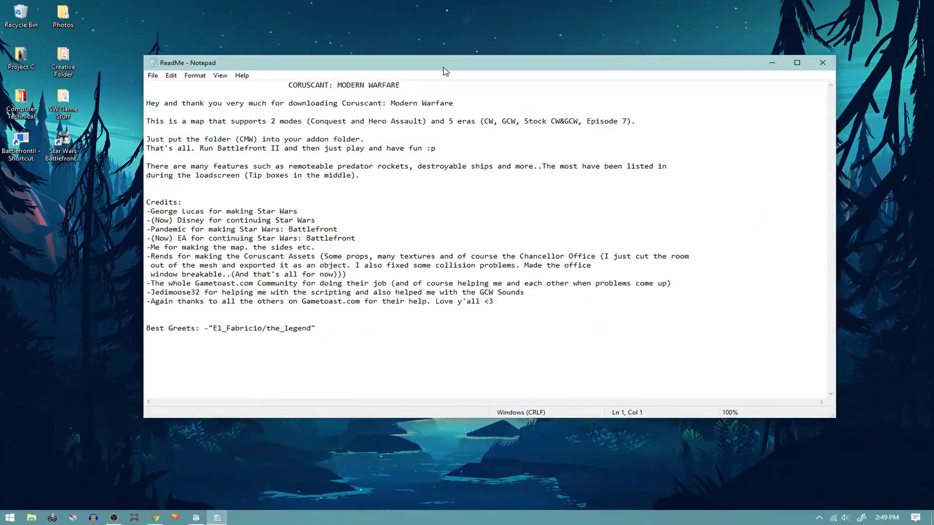
left_click(822, 62)
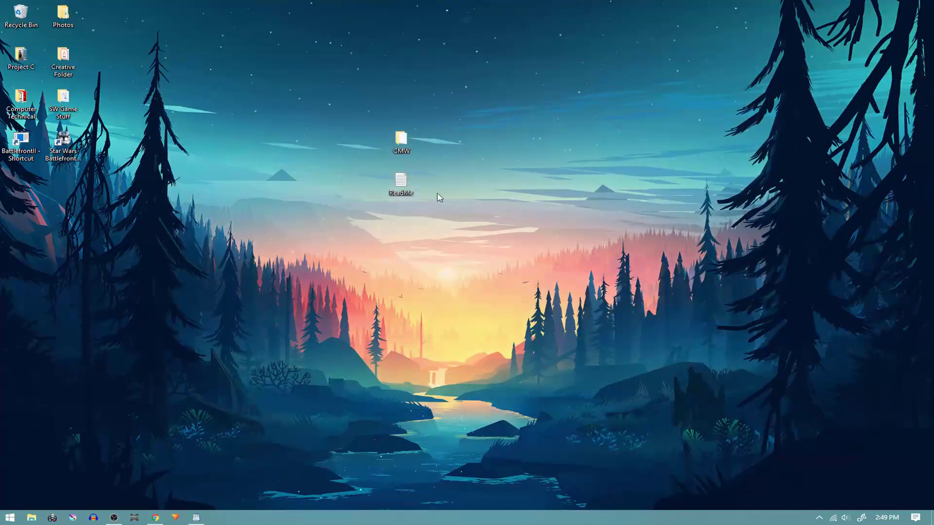
Move the ReadMe file and the CMW folder side by side to the desktop's upper-right corner.
left_click_drag(530, 118, 889, 32)
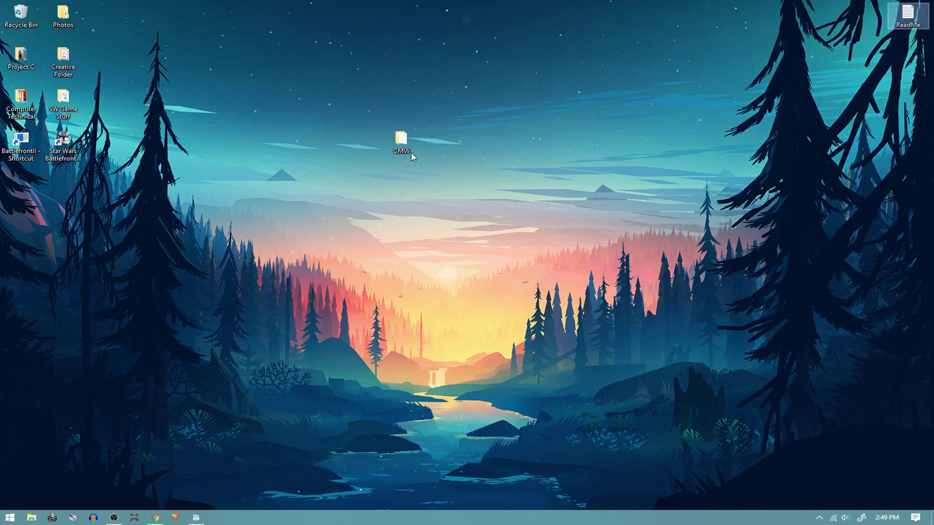
left_click_drag(403, 155, 506, 122)
left_click_drag(839, 28, 849, 27)
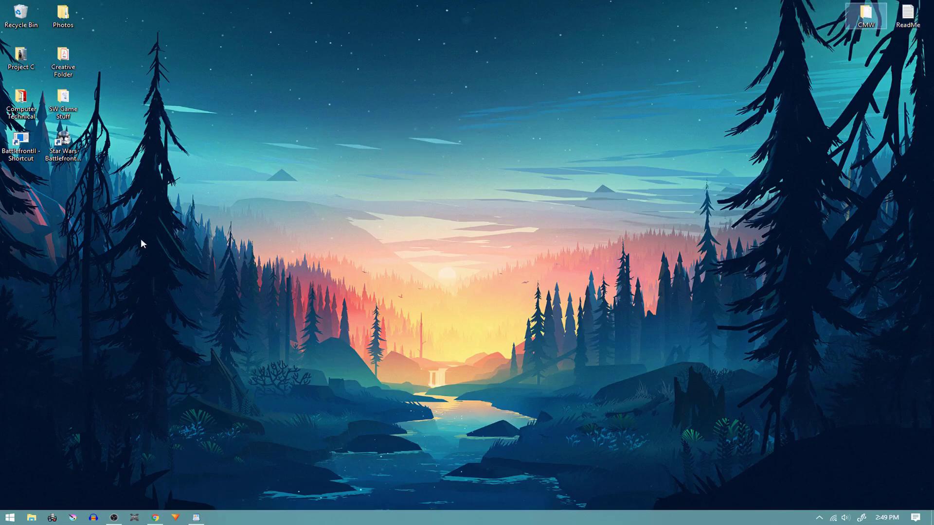
Try to move the CMW folder from the desktop into Corusant Modern Warfare inside SW Game Stuff.
double_click(64, 102)
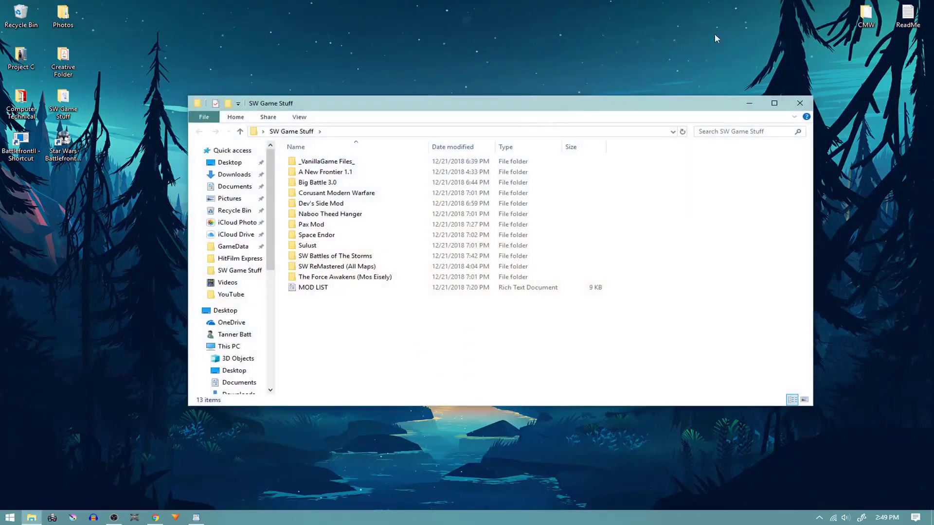
left_click_drag(862, 13, 480, 193)
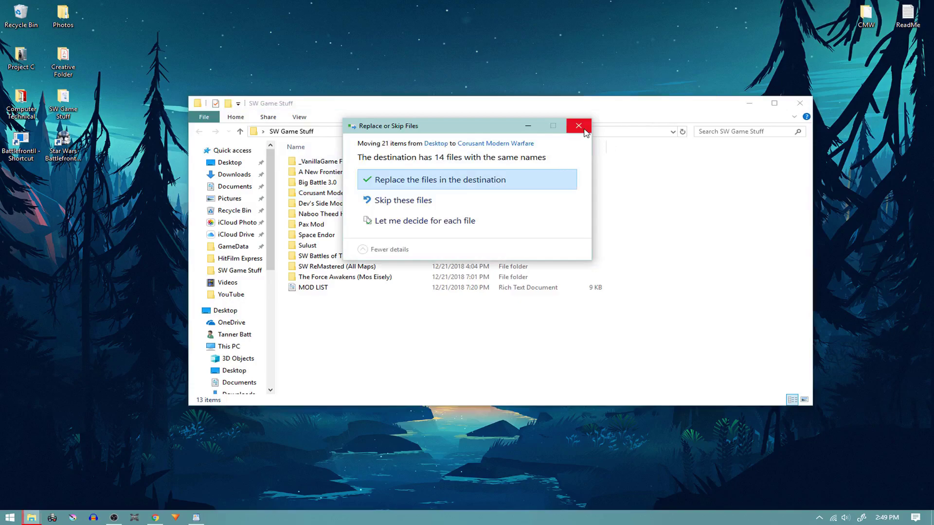
left_click(585, 130)
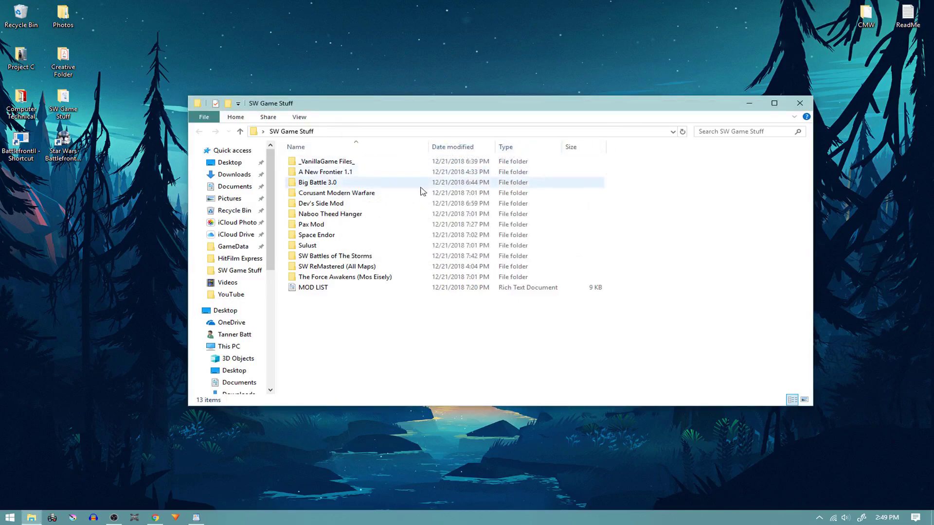
Open the Corusant Modern Warfare folder in SW Game Stuff and snap its window to the left half of the screen.
double_click(383, 194)
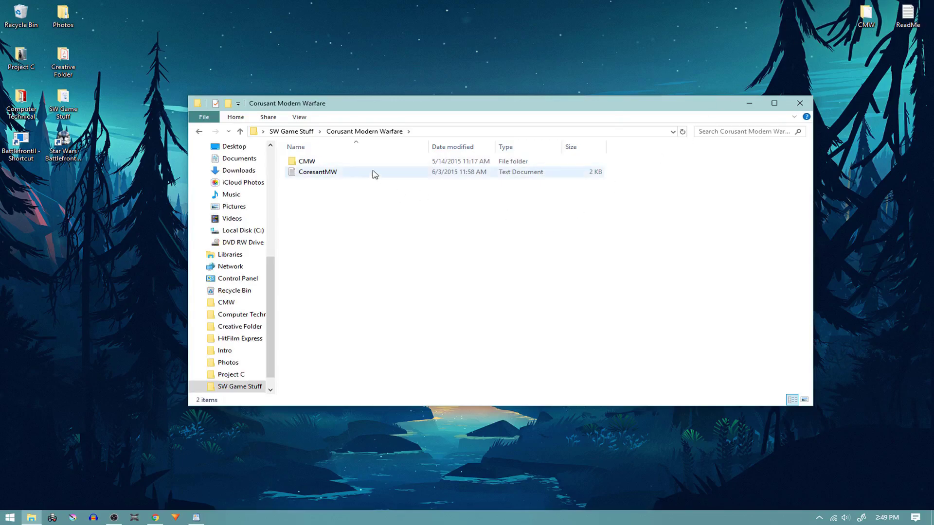
key("super+Left")
left_click(636, 74)
In a second File Explorer window, browse from This PC to C:\Program Files (x86)\Steam\steamapps\common\Star Wars Battlefront II\GameData.
right_click(33, 518)
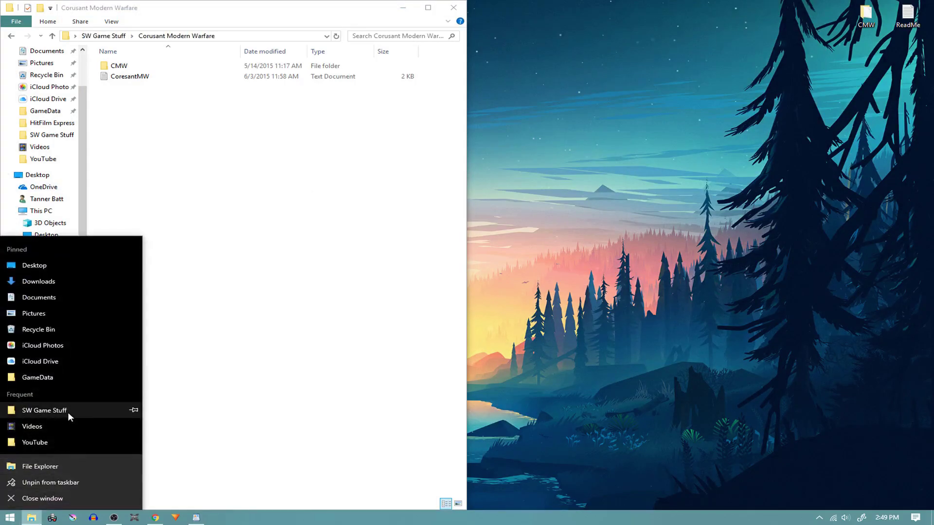
left_click(89, 377)
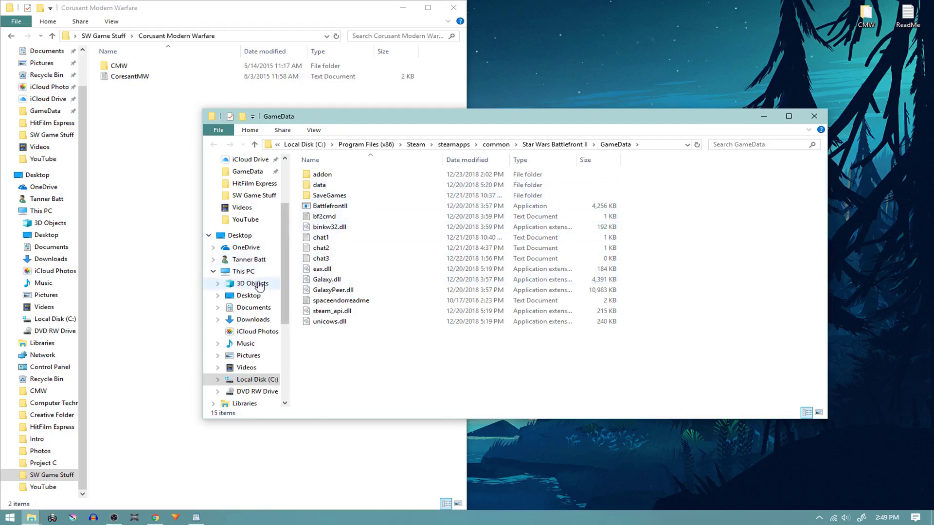
left_click(240, 270)
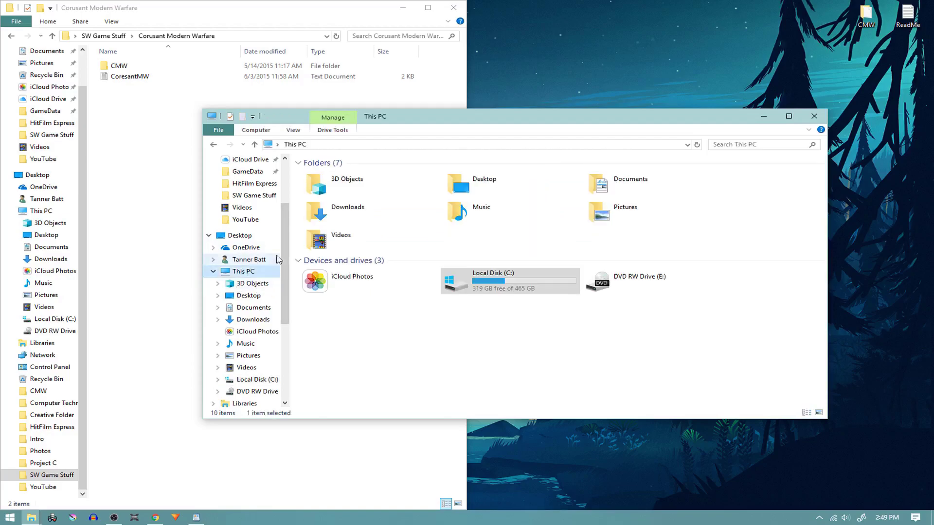
double_click(512, 287)
double_click(373, 252)
scroll(374, 253, "down", 3)
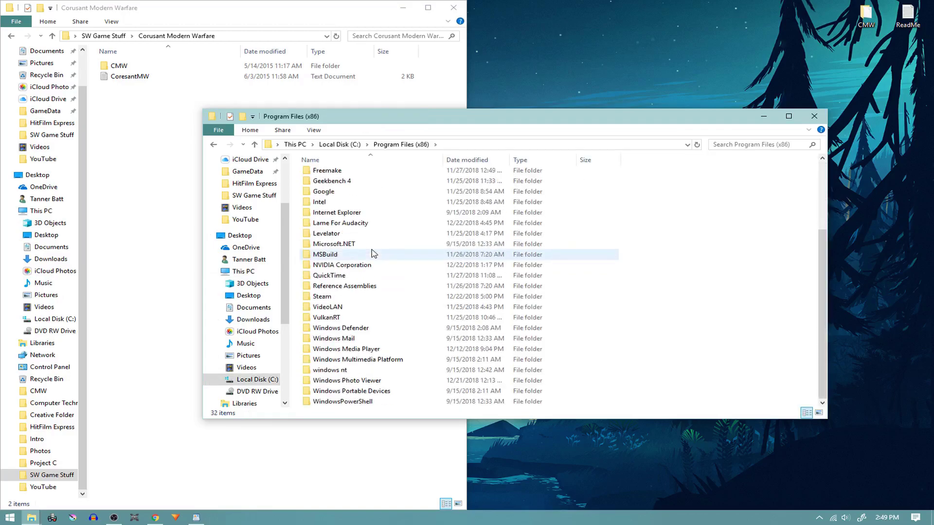
double_click(354, 297)
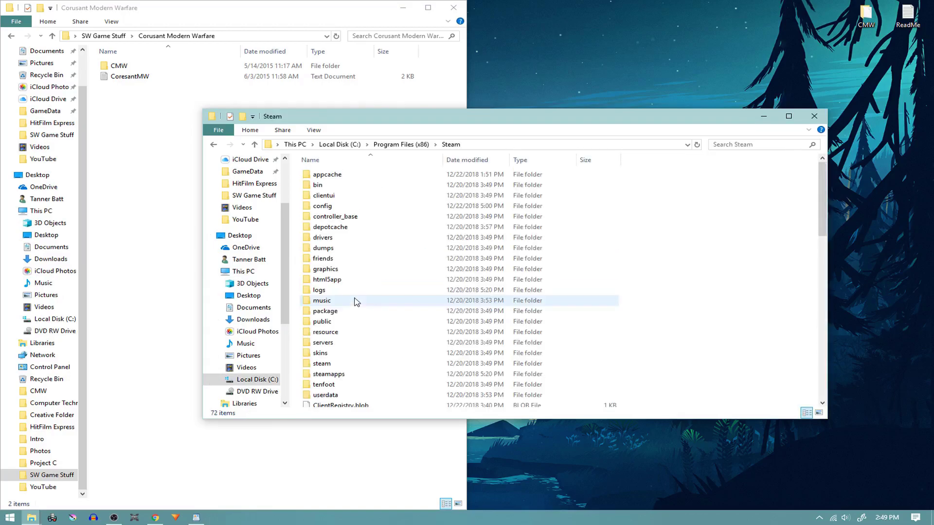
double_click(329, 374)
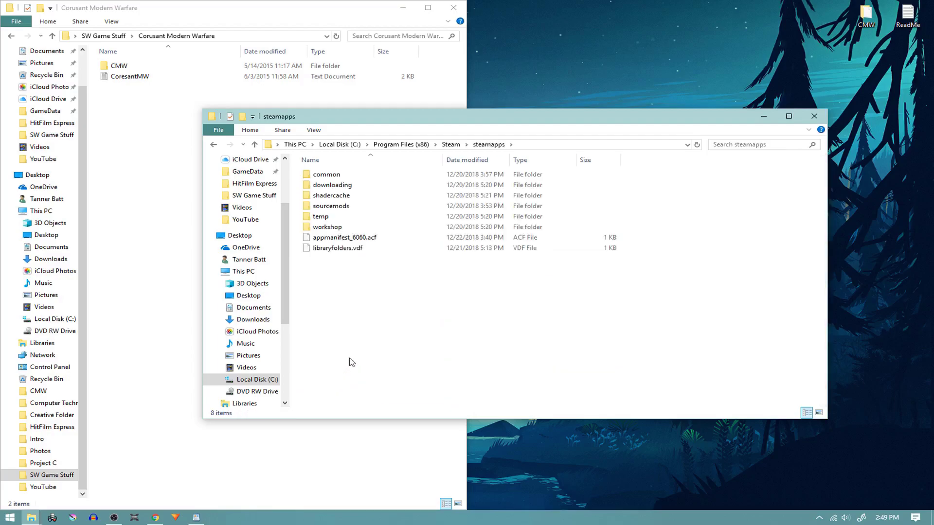
double_click(407, 176)
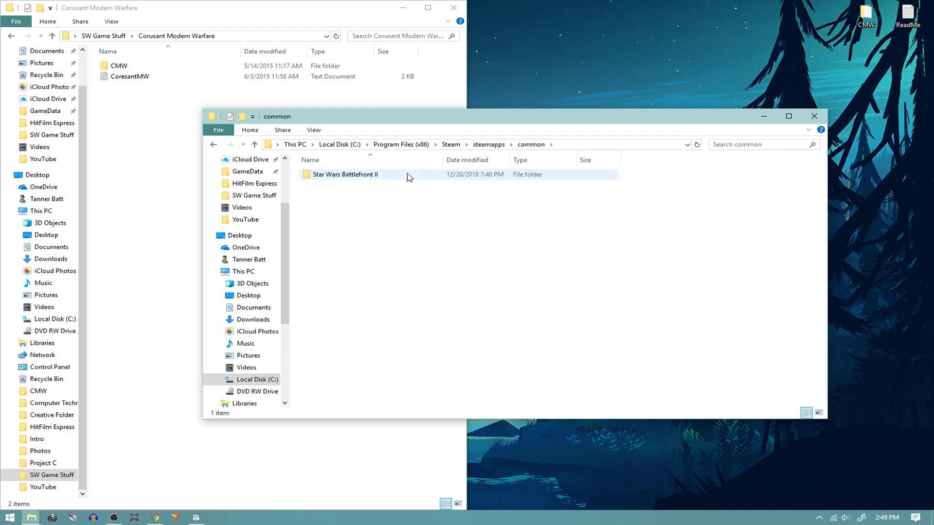
double_click(407, 176)
double_click(402, 186)
Arrange the two windows side by side, with GameData on the left half and Corusant Modern Warfare on the right.
left_click_drag(484, 116, 1, 146)
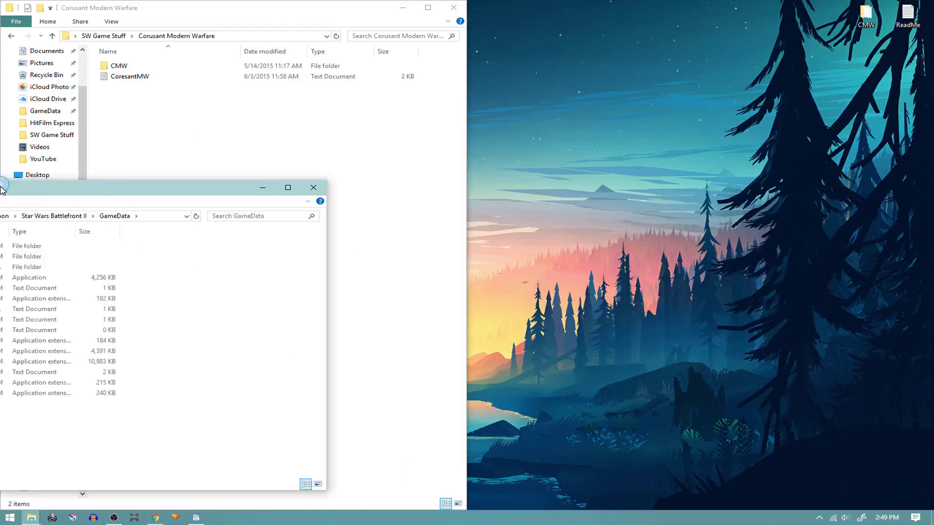
left_click(606, 181)
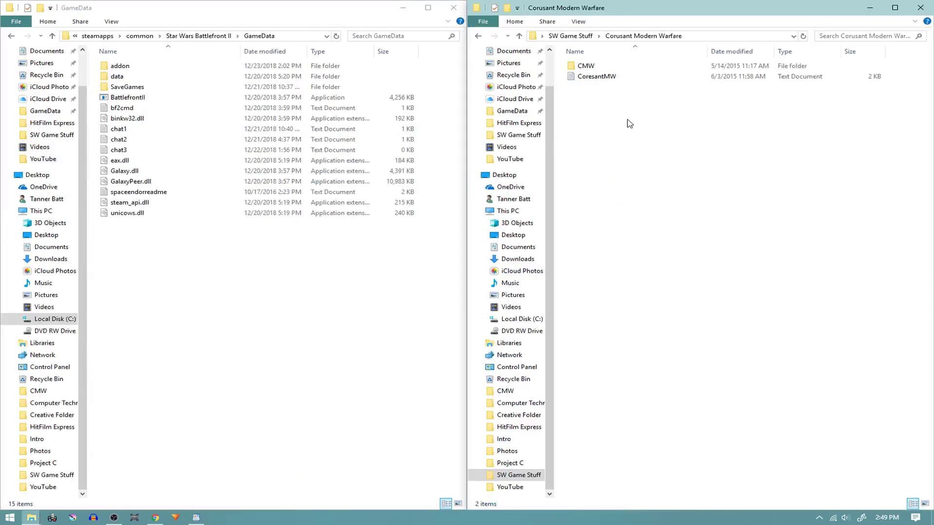
Copy the CMW folder from Corusant Modern Warfare into the addon folder inside GameData.
double_click(193, 65)
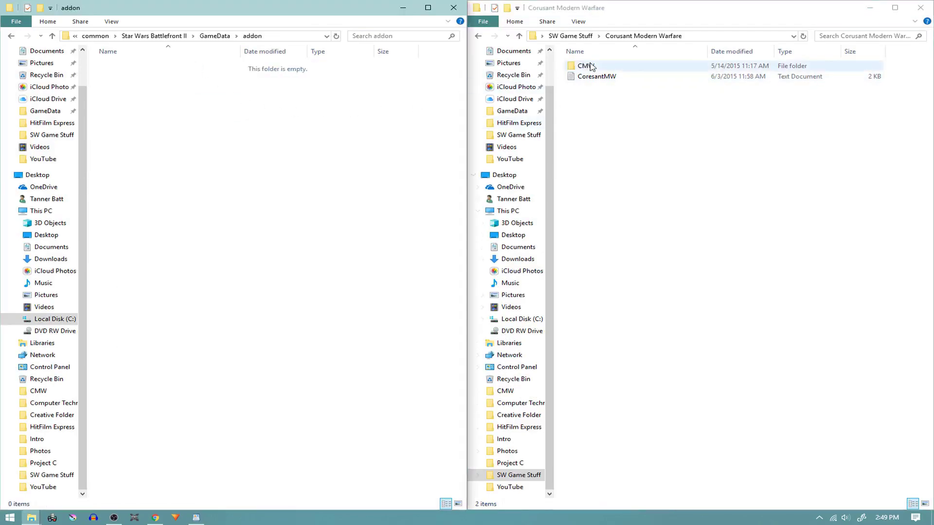
left_click(611, 67)
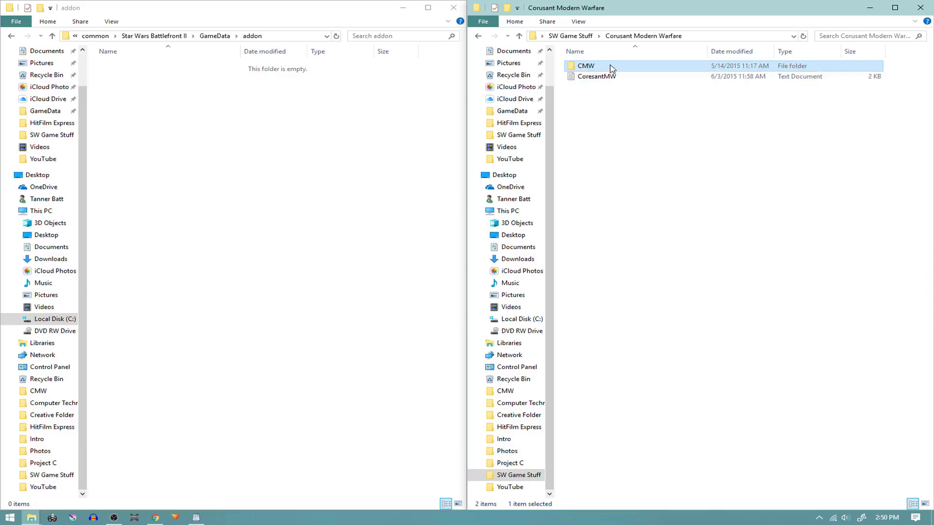
right_click(612, 69)
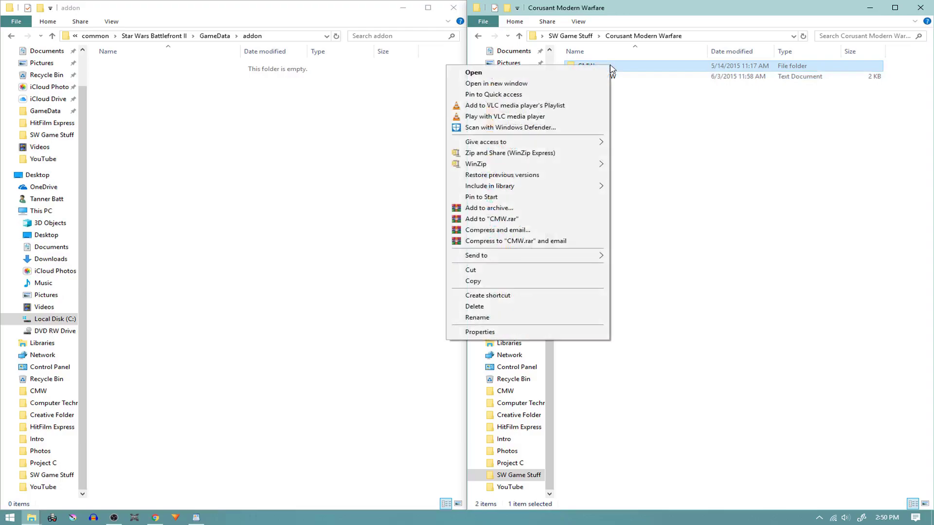
left_click(523, 283)
left_click(227, 196)
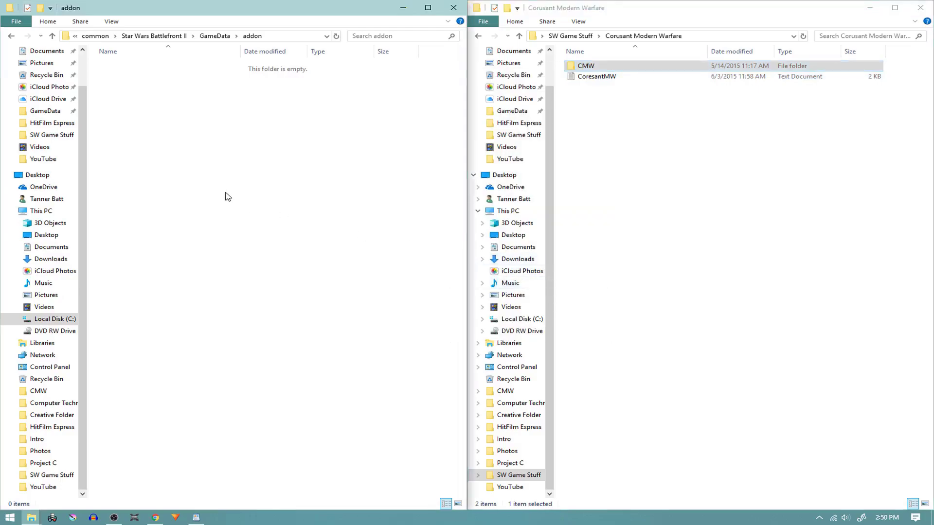
right_click(228, 196)
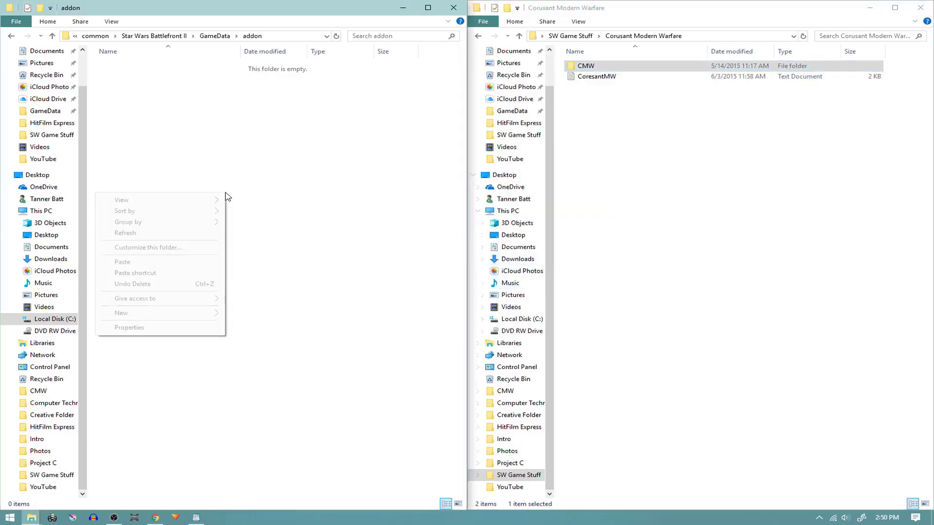
left_click(180, 262)
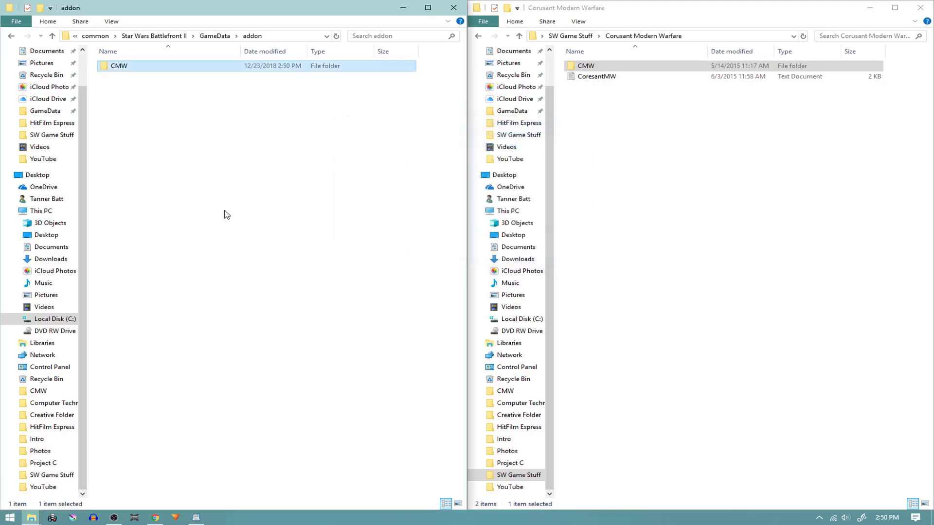
Revisit the addon folder from GameData to check its contents, and close both File Explorer windows.
left_click(225, 36)
double_click(204, 67)
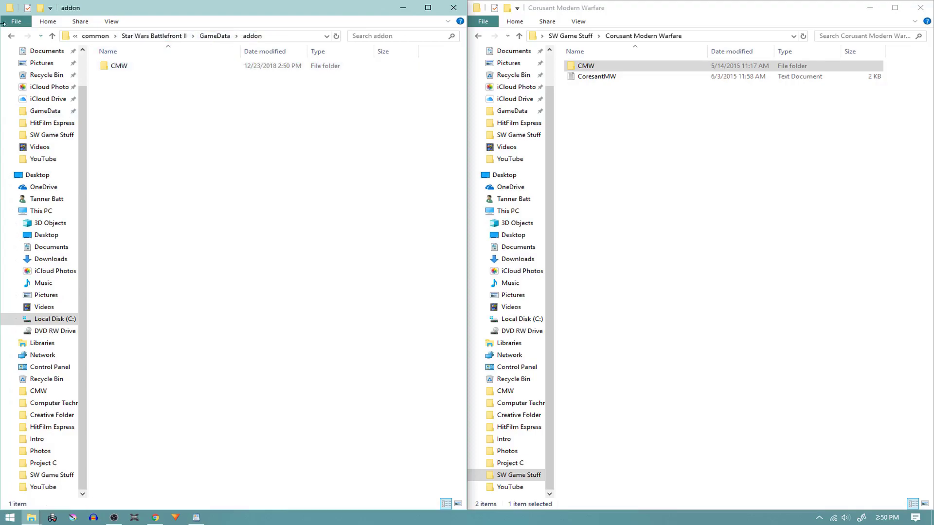
left_click(11, 36)
left_click(11, 37)
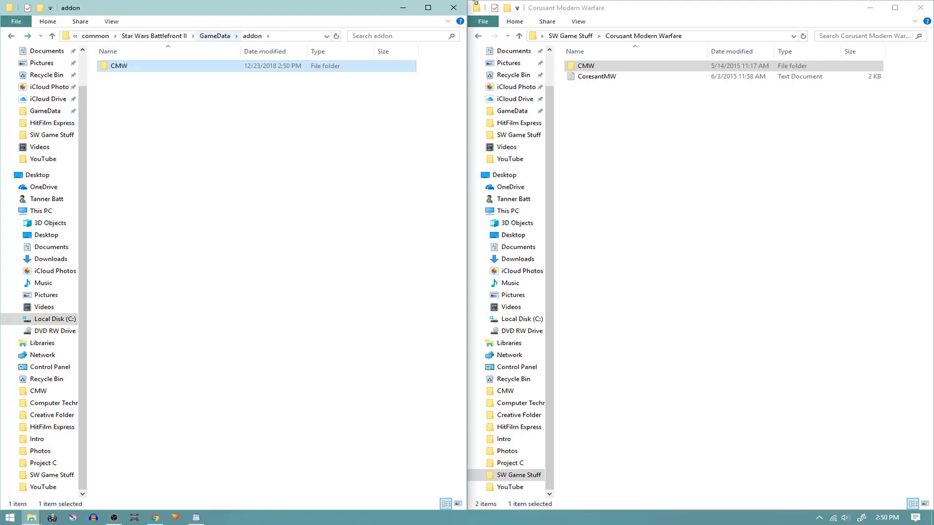
left_click(446, 12)
left_click(920, 7)
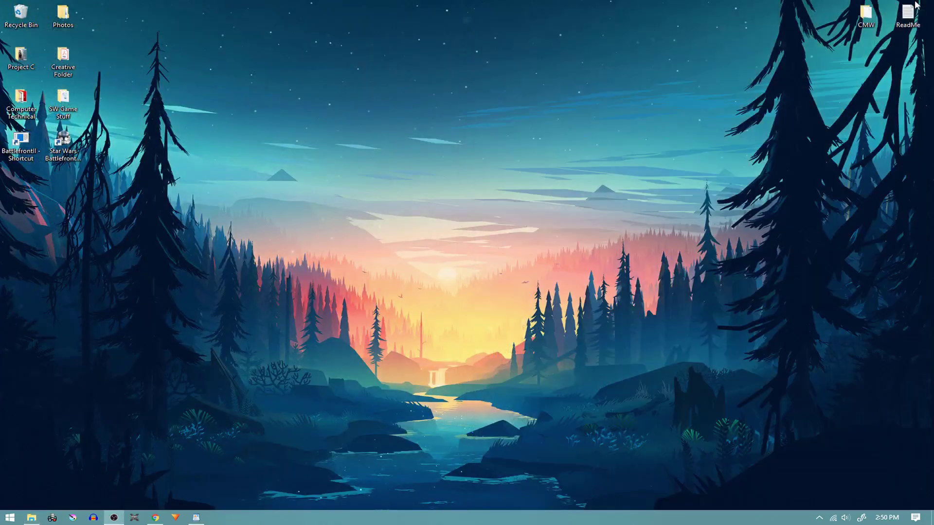
Launch the game from the BattlefrontII shortcut on the desktop.
left_click(38, 147)
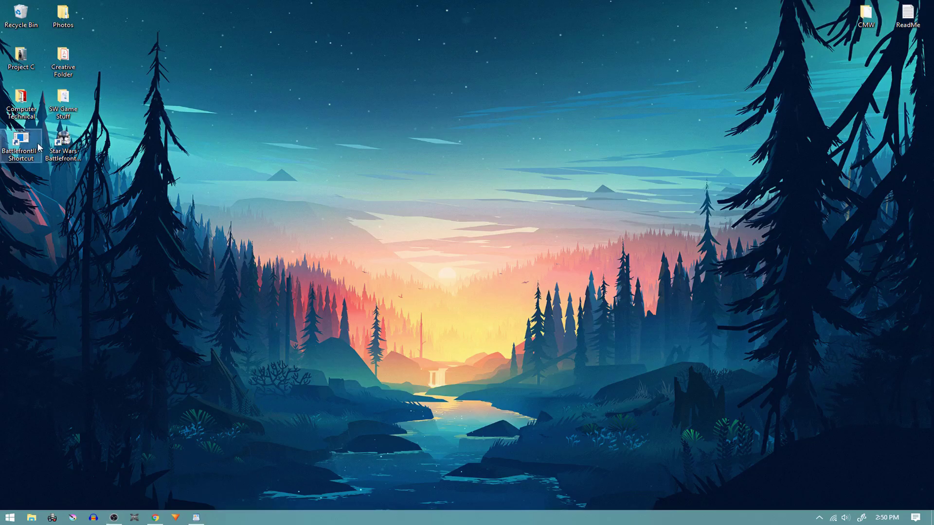
right_click(38, 147)
left_click(139, 125)
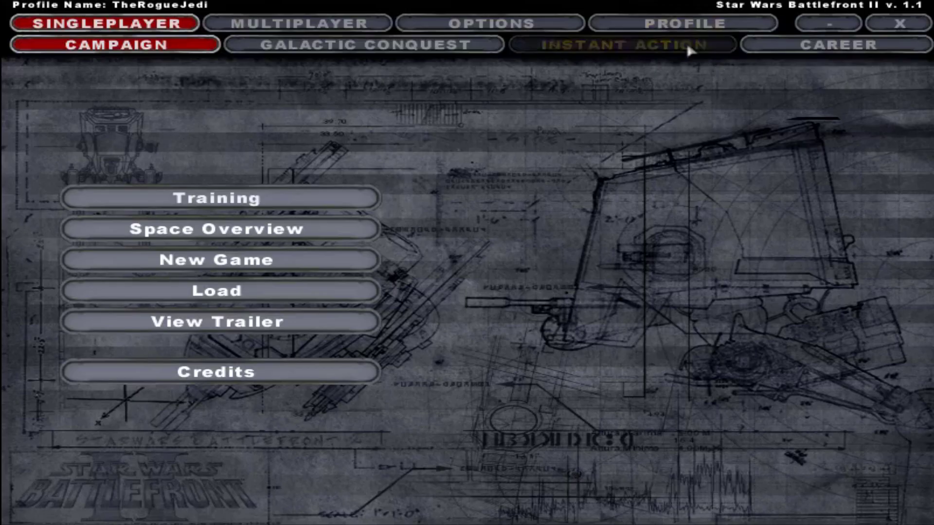
In Instant Action, add the Coruscant: Modern Warfare map in Conquest mode to the playlist and launch the match.
left_click(690, 46)
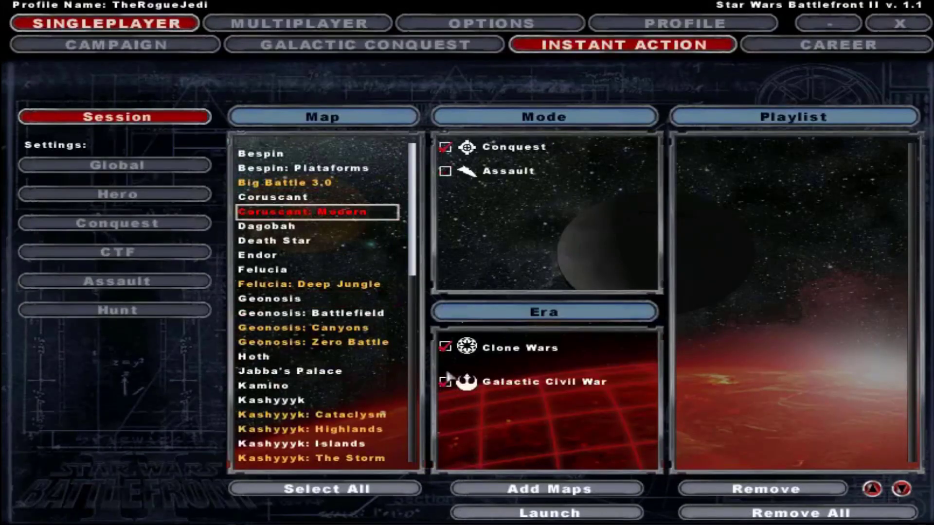
left_click(549, 489)
left_click(548, 514)
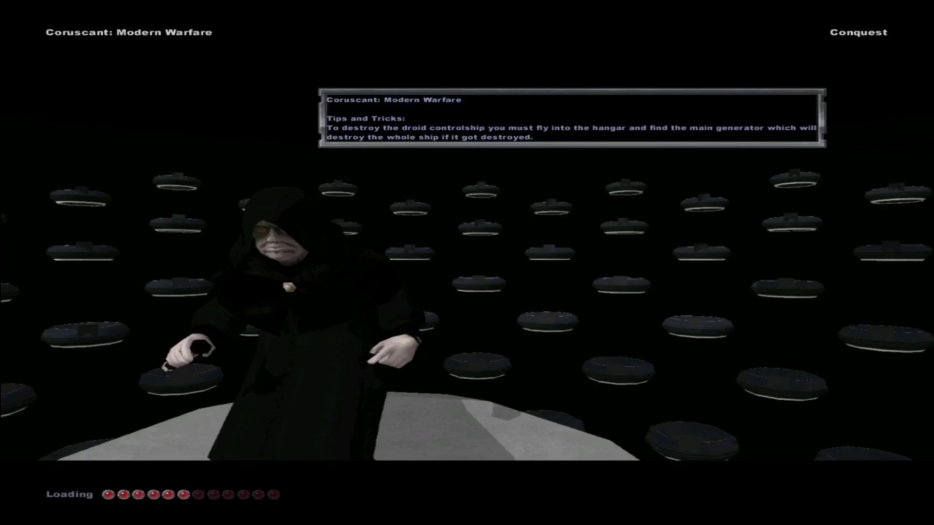